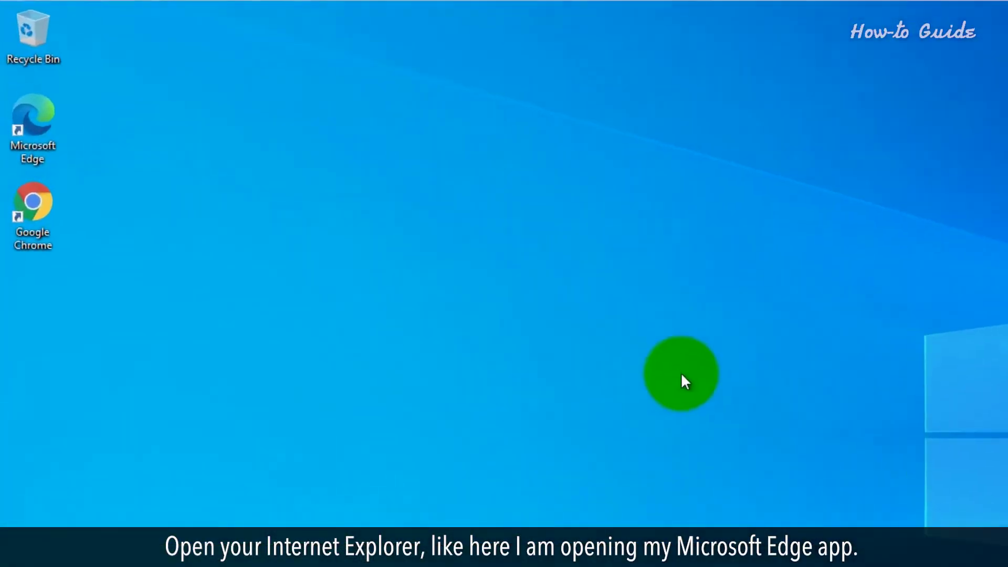
Launch Microsoft Edge from the desktop and open its Settings page
double_click(53, 131)
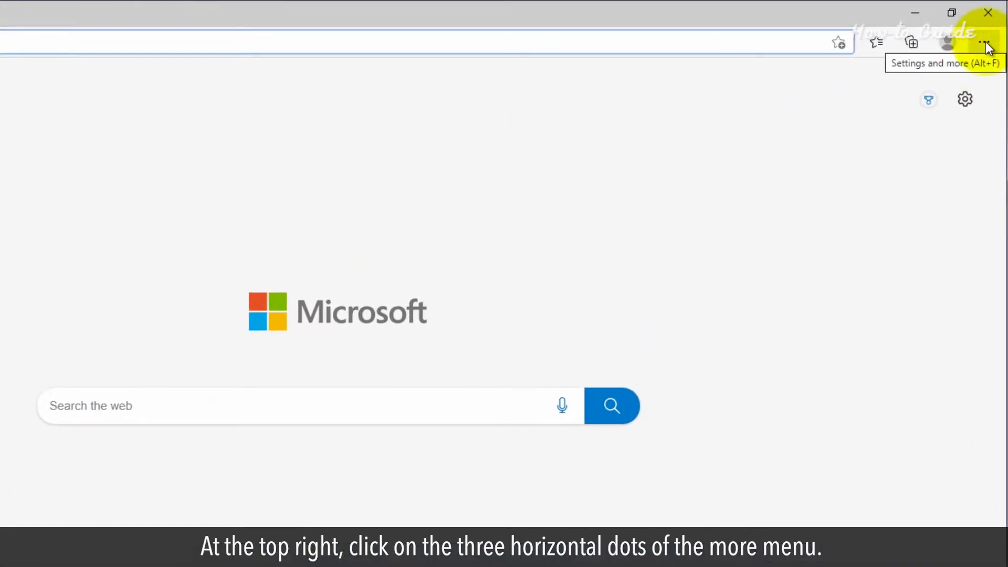
click(985, 43)
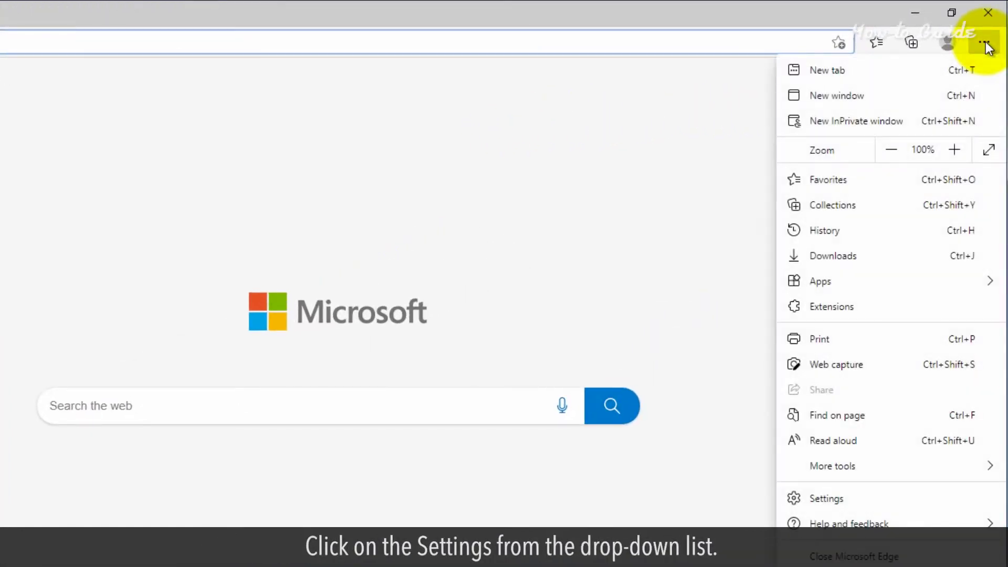
click(822, 498)
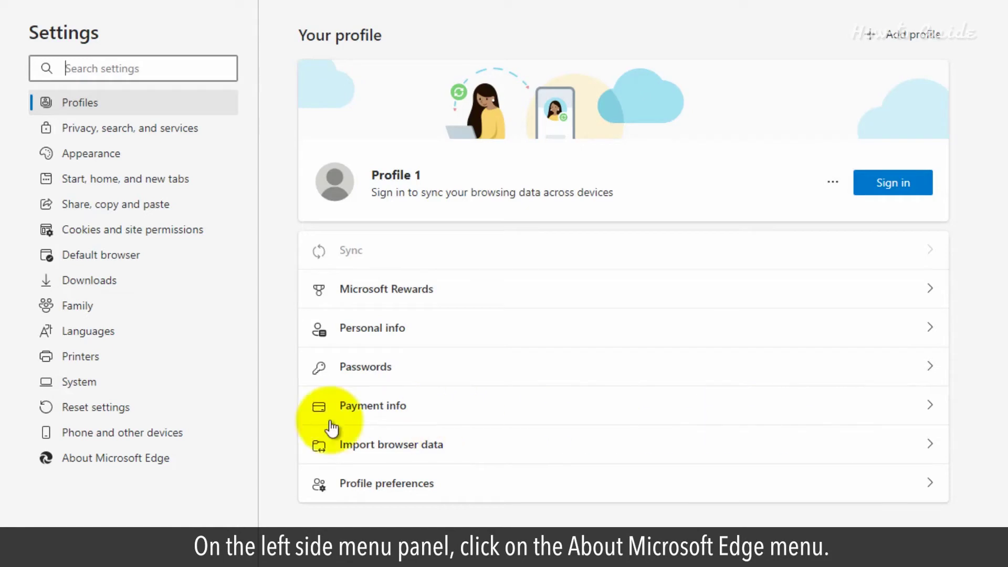
Open About Microsoft Edge and highlight the version line 93.0.961.47
click(134, 468)
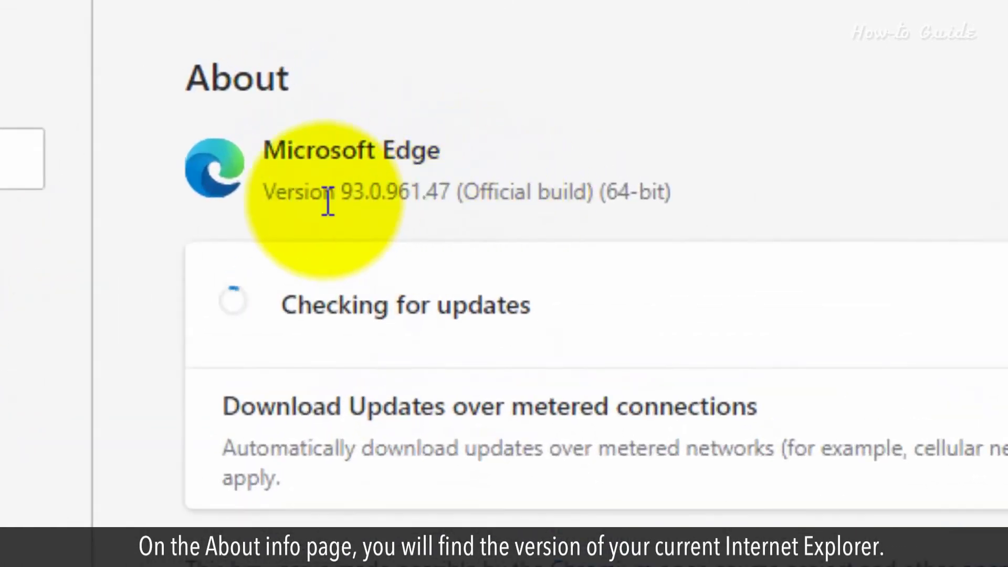
drag(264, 192, 676, 187)
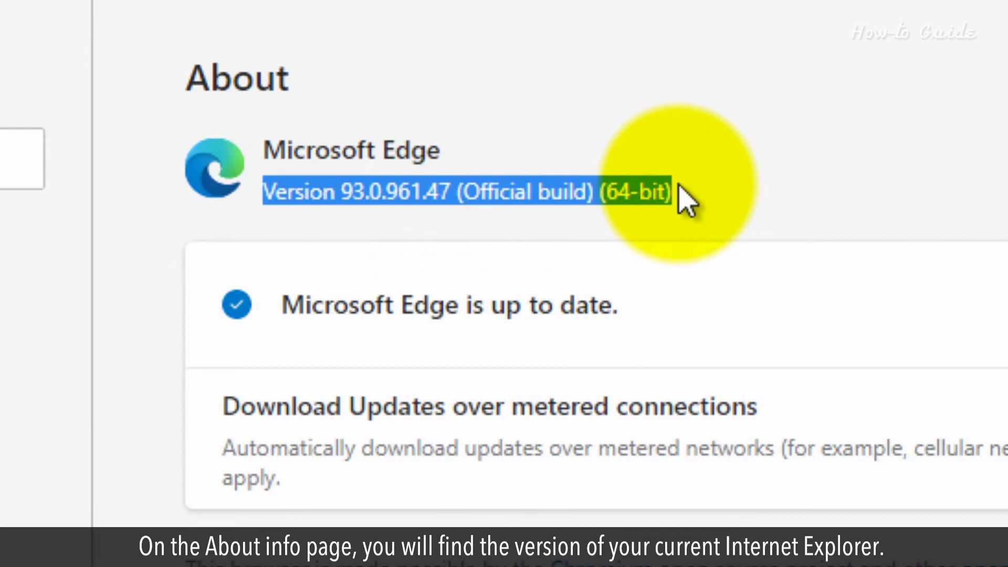
click(748, 190)
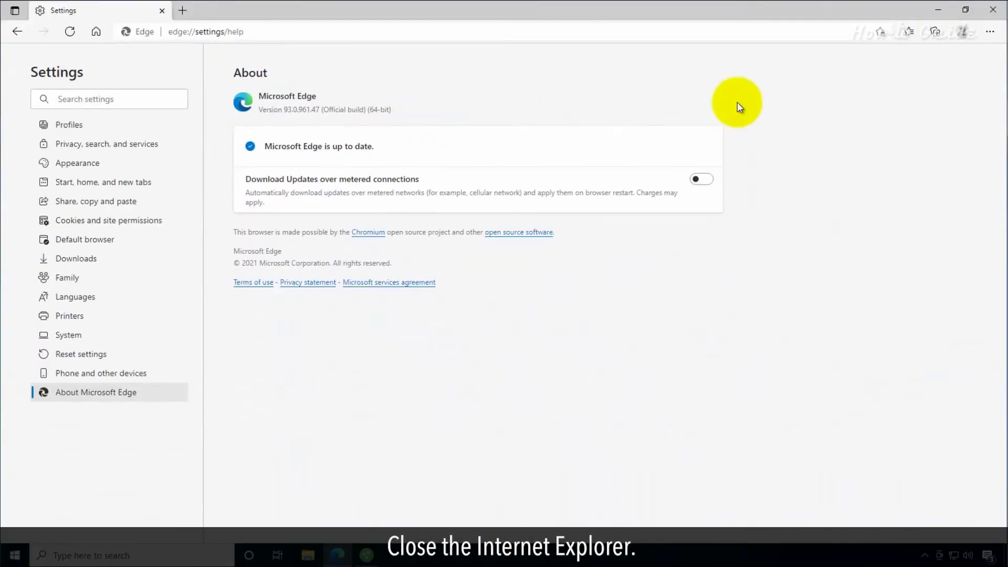
Close Edge and launch Command Prompt from the Start menu's Windows System folder
click(993, 9)
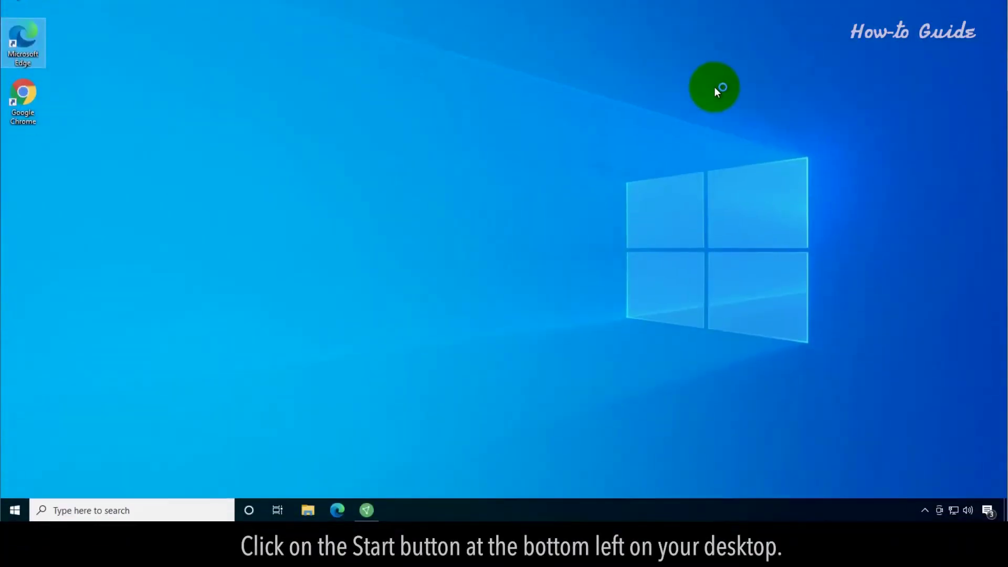
click(15, 509)
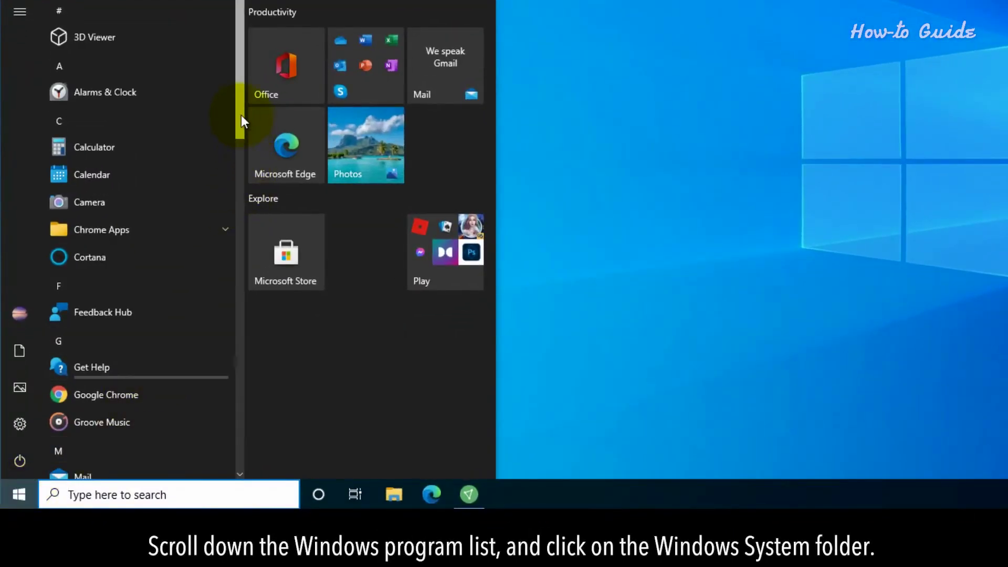
drag(241, 115, 233, 449)
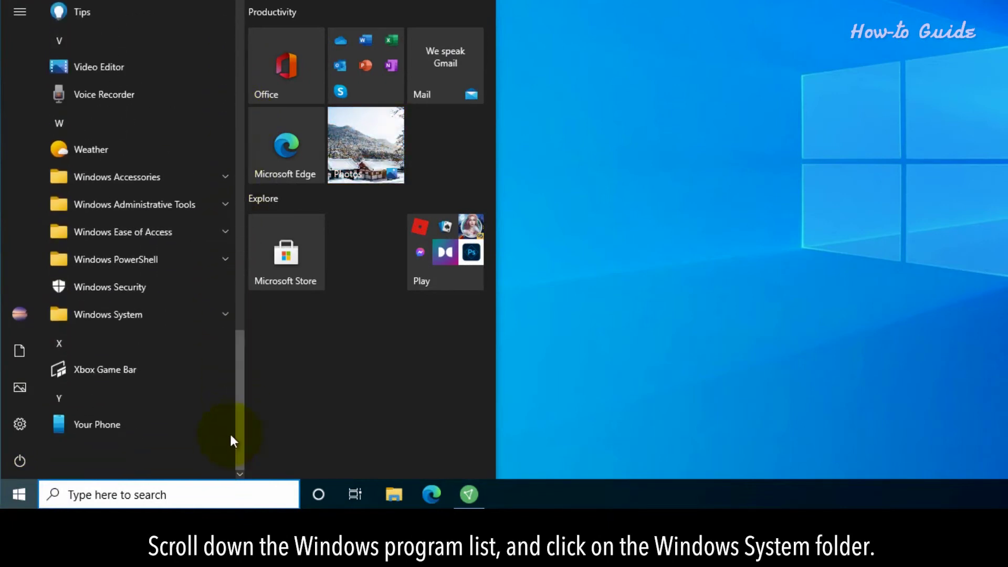
click(223, 309)
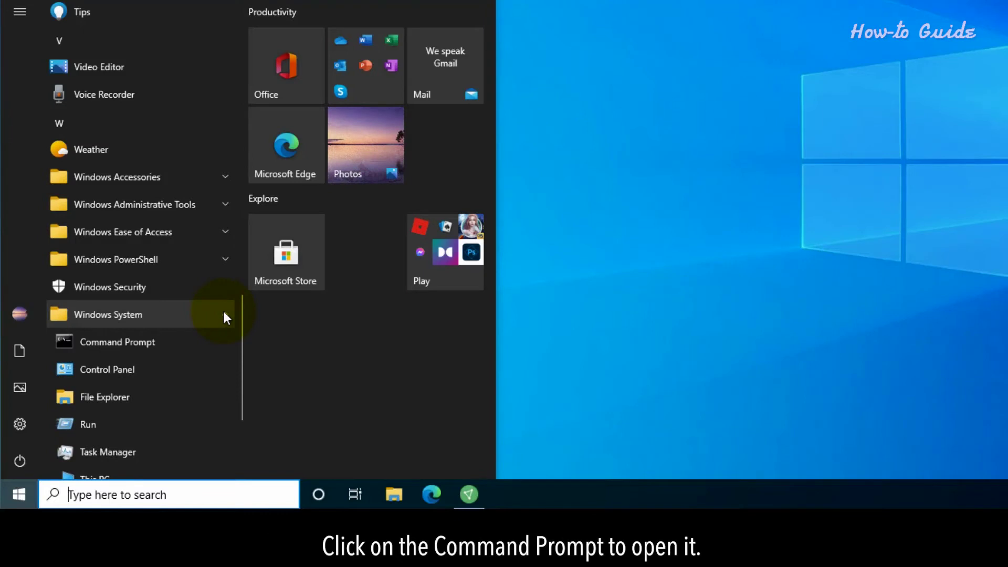
click(145, 343)
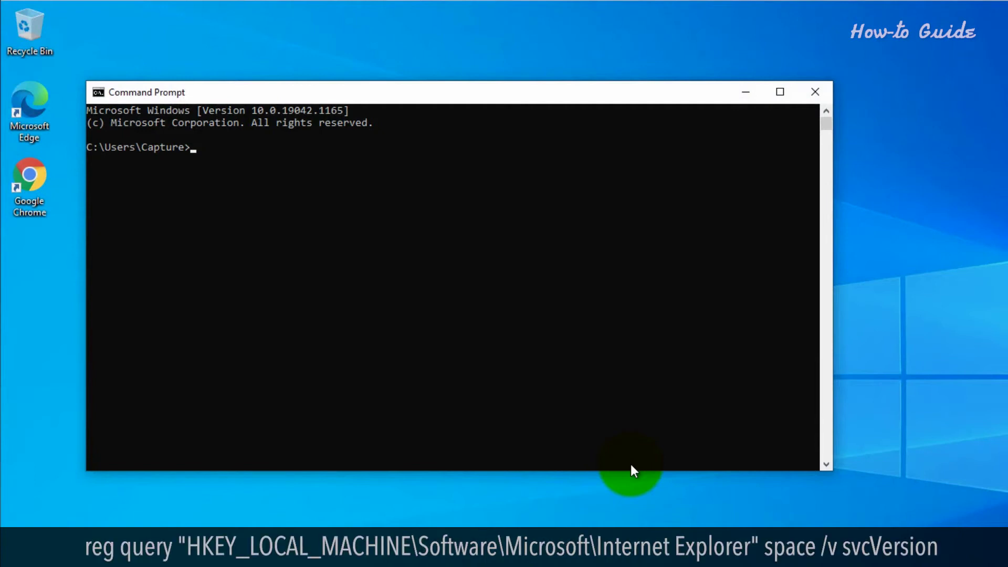
text(reg query"HKEY_)
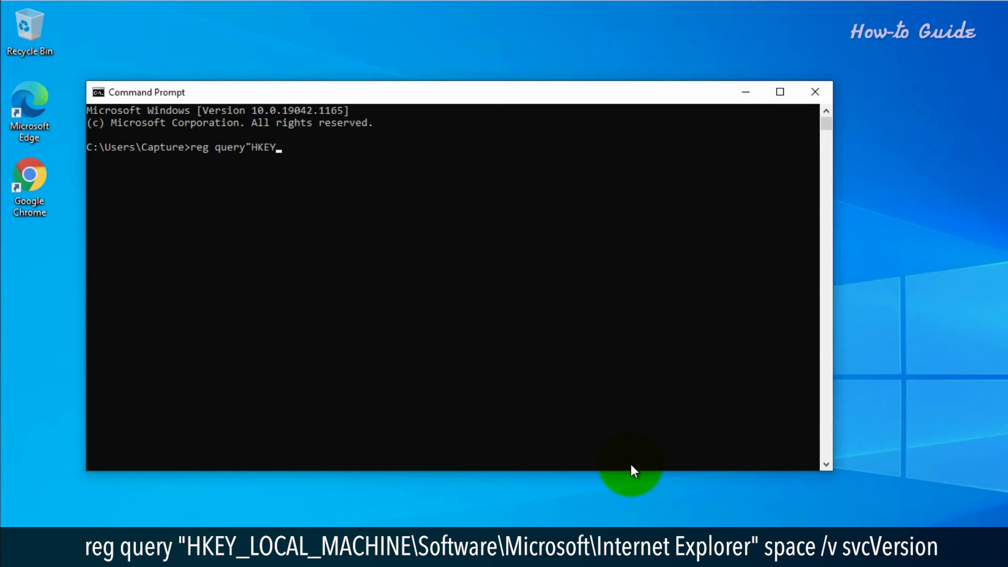
text(LOCAL_)
text(MACHINE\Sof)
text(tware)
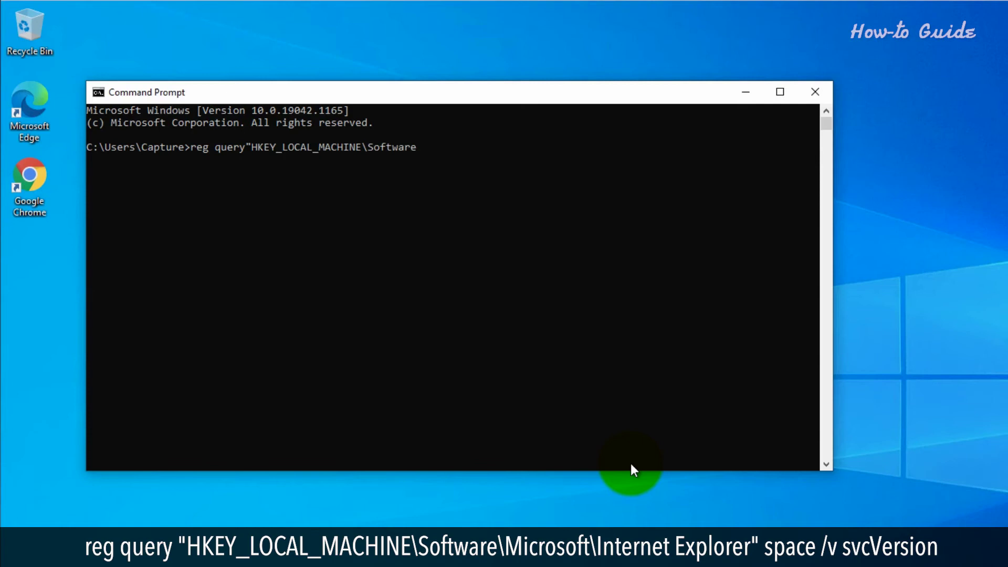
text(\Microsoft\Int)
text(ernet Explorer" /v sv)
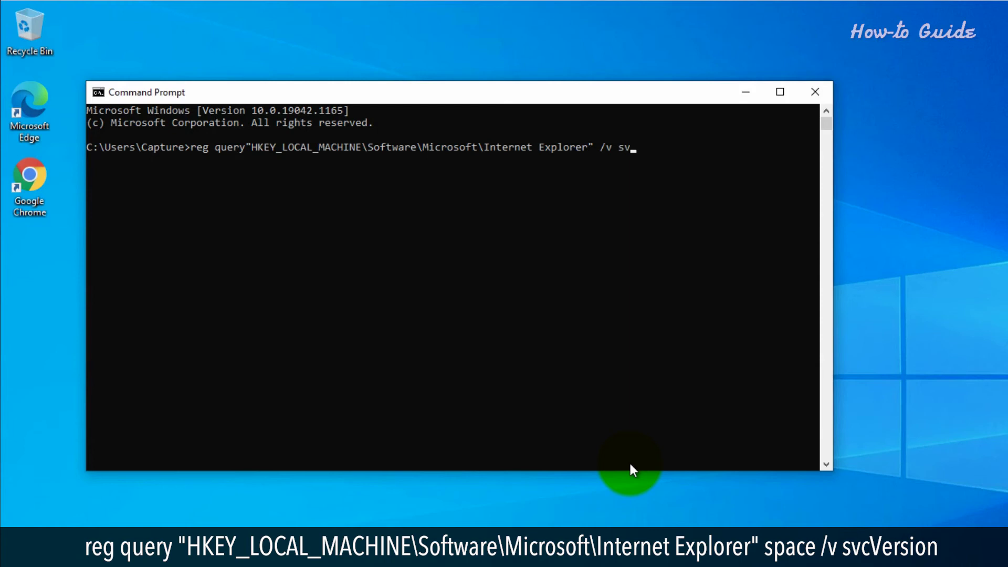
text(sion)
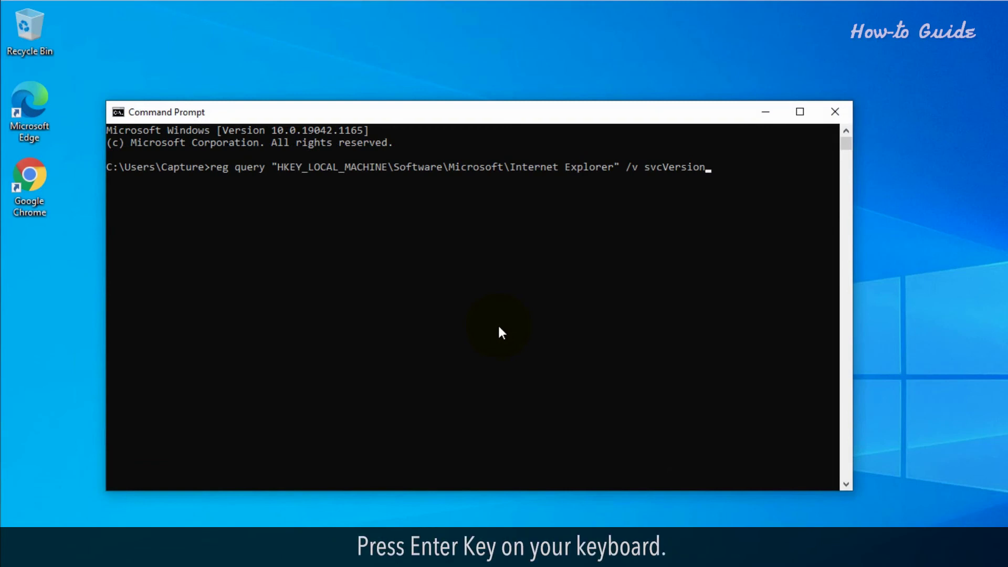
Run the reg query to show Internet Explorer svcVersion 11.789.19041.0
key(Return)
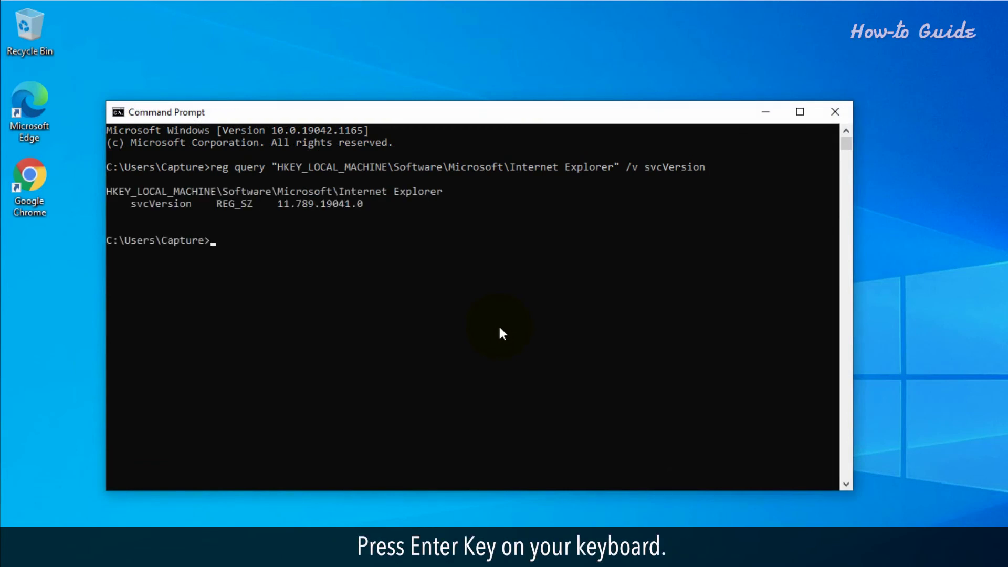